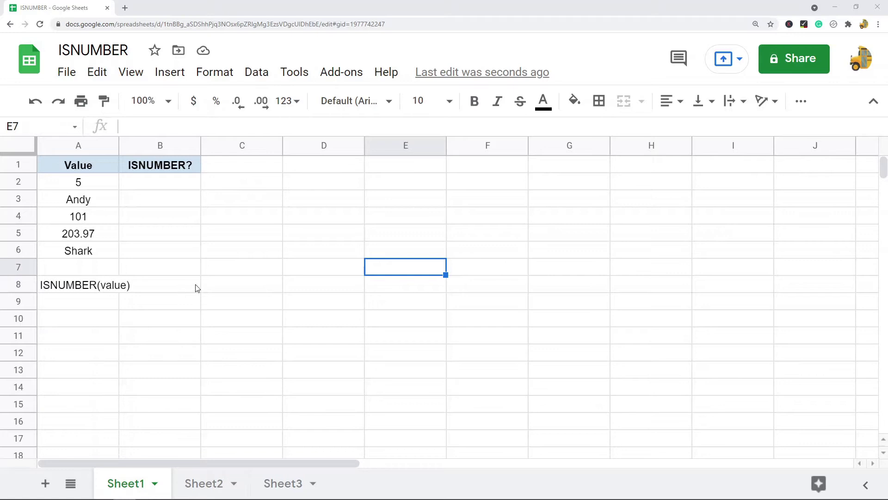
# - Enter =ISNUMBER(A2) in B2 to test whether A2 holds a number
pyautogui.click(72, 290)
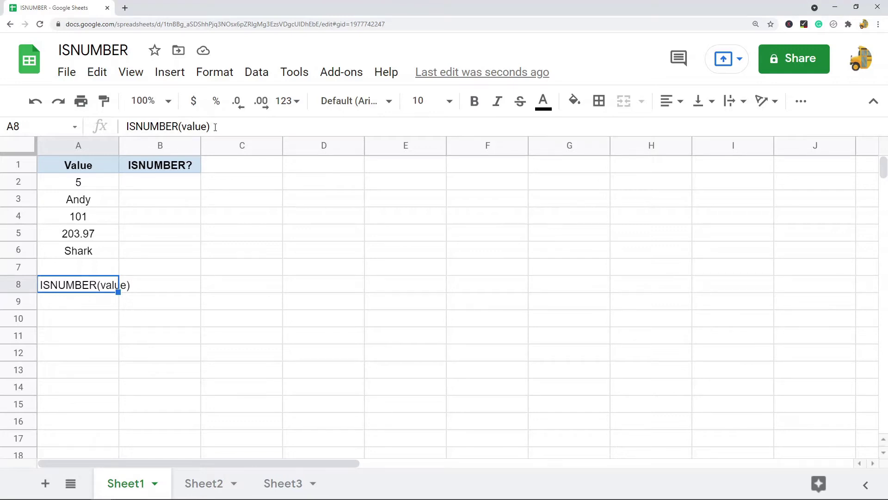
pyautogui.moveTo(206, 127); pyautogui.dragTo(181, 130)
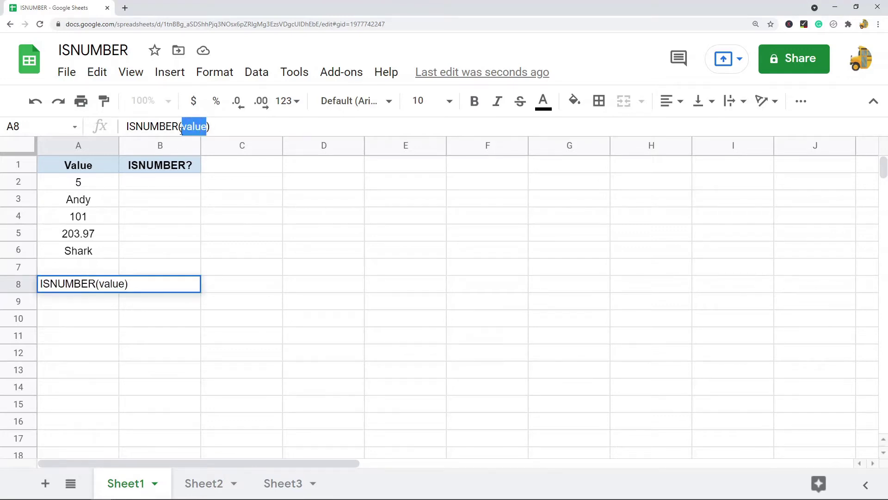
pyautogui.doubleClick(159, 183)
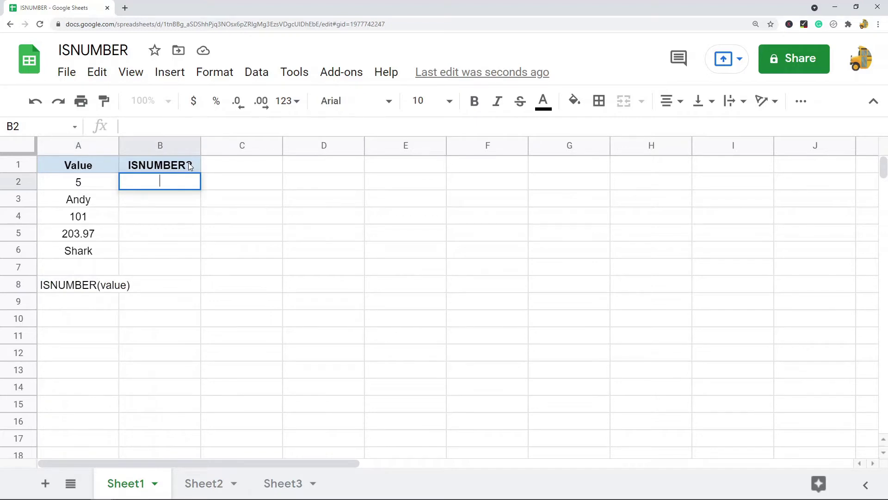
pyautogui.write('=isnumber')
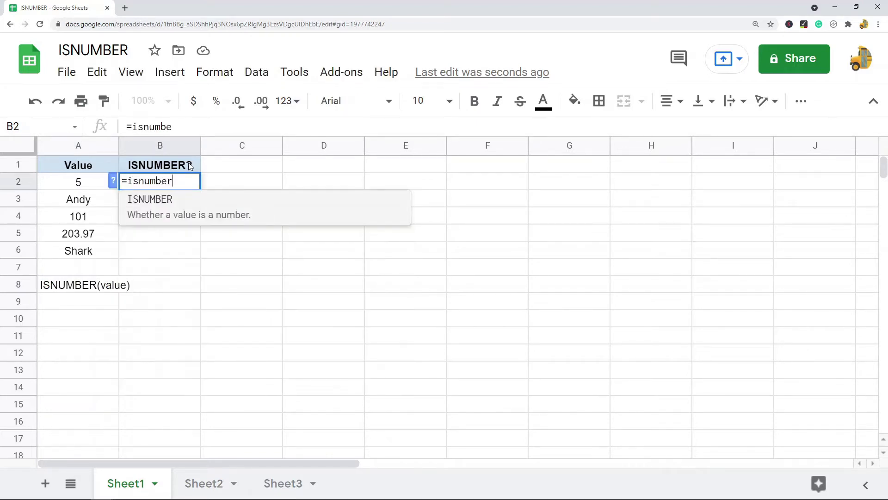
pyautogui.press('Tab')
pyautogui.click(94, 183)
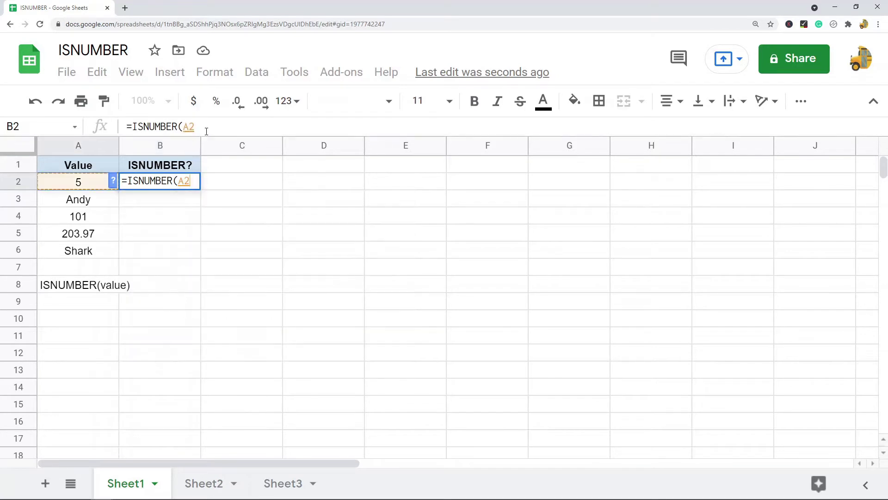
pyautogui.click(206, 129)
pyautogui.write(')')
pyautogui.press('Return')
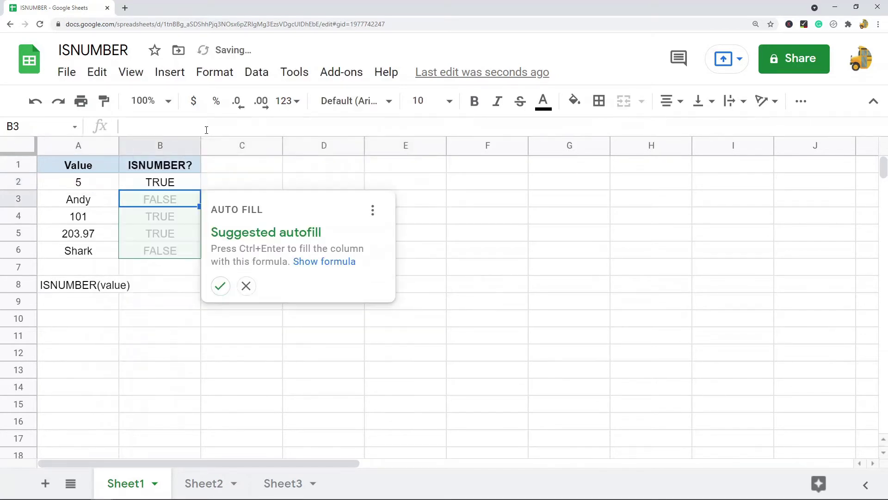
# - Fill the formula down to B6 and compare results: TRUE for 5, FALSE for Andy
pyautogui.click(220, 286)
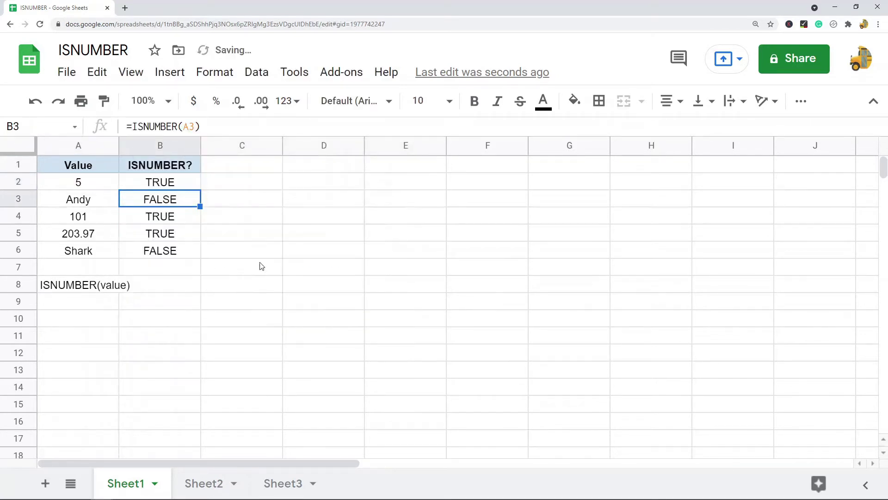
pyautogui.click(263, 221)
pyautogui.moveTo(164, 186); pyautogui.dragTo(166, 252)
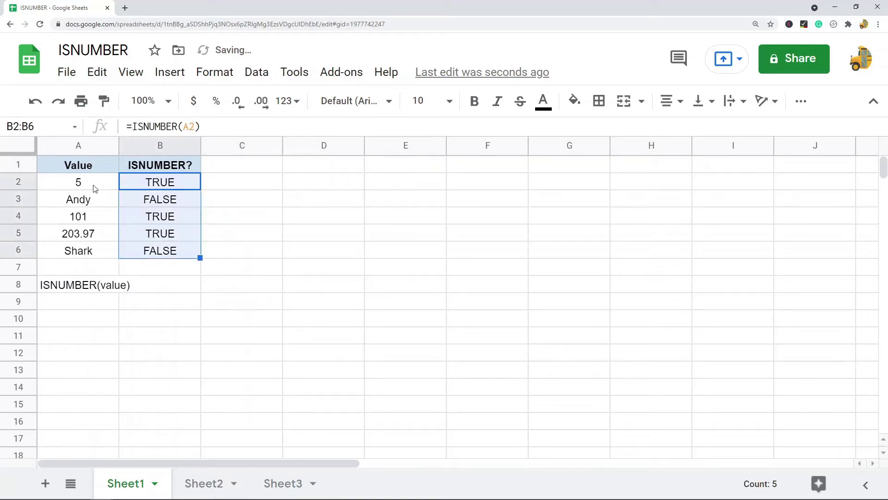
pyautogui.moveTo(93, 184); pyautogui.dragTo(178, 188)
pyautogui.moveTo(93, 202); pyautogui.dragTo(147, 202)
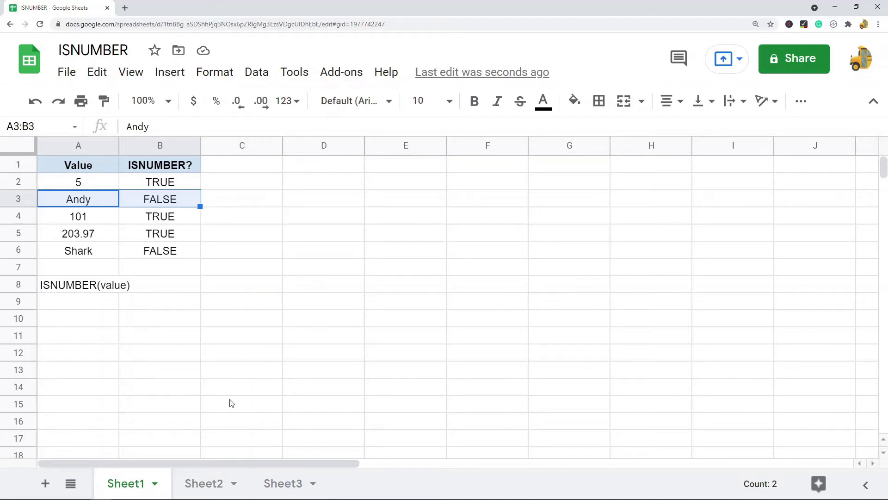
# - Switch to Sheet2 and select the five values in A2:A6
pyautogui.click(206, 482)
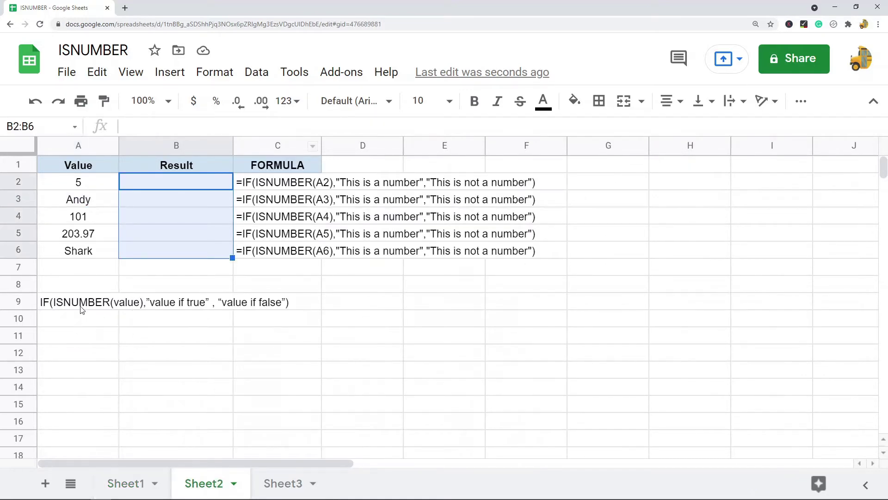
pyautogui.click(264, 357)
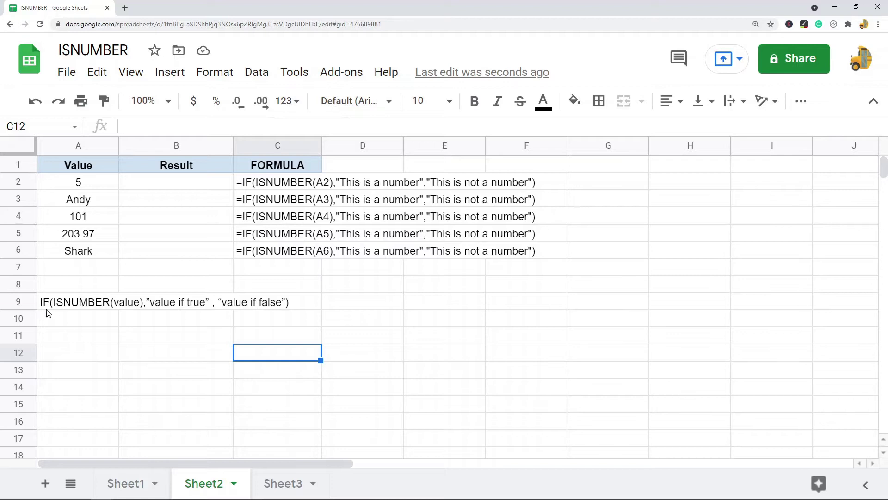
pyautogui.doubleClick(67, 334)
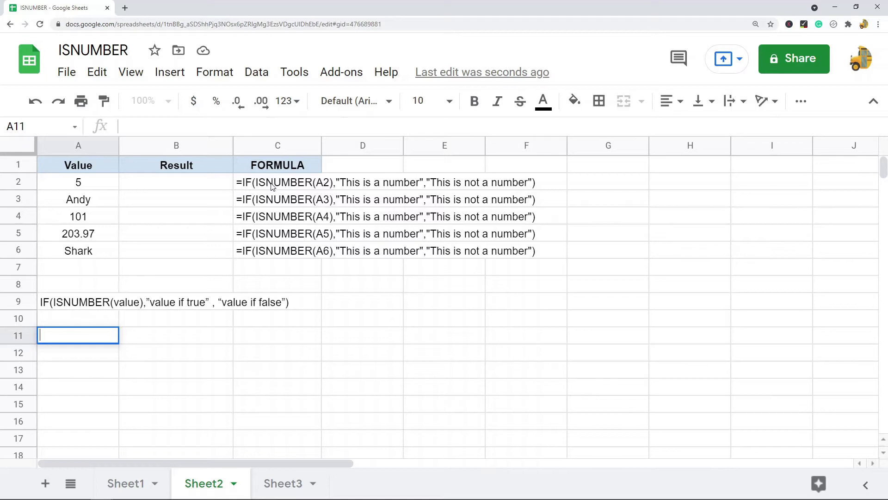
pyautogui.moveTo(81, 185); pyautogui.dragTo(89, 252)
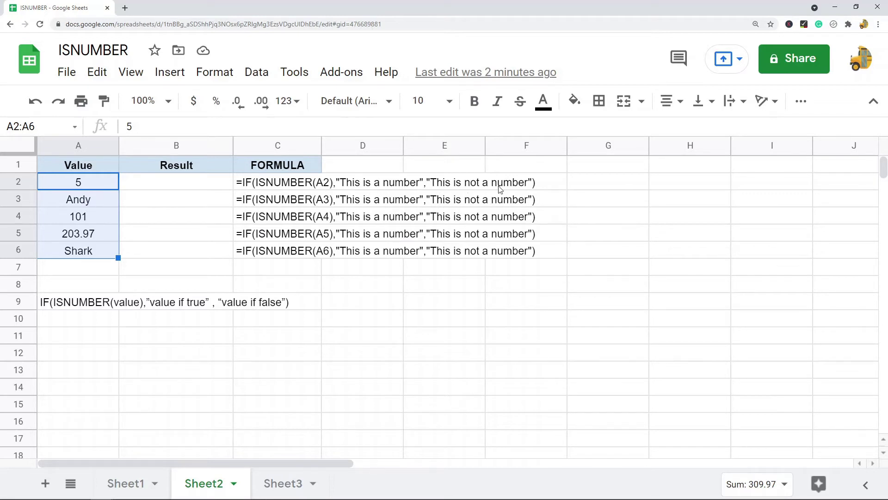
# - Draft =IF(ISNUMBER(A2...),"This is a number","This is not a number") in cell B2
pyautogui.doubleClick(206, 178)
pyautogui.write('=fi')
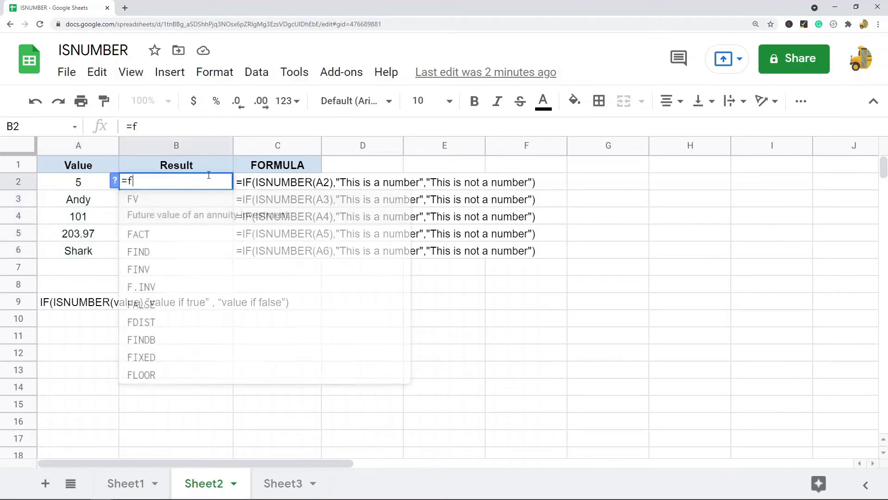
pyautogui.press('BackSpace')
pyautogui.press('BackSpace')
pyautogui.write('if')
pyautogui.press('Tab')
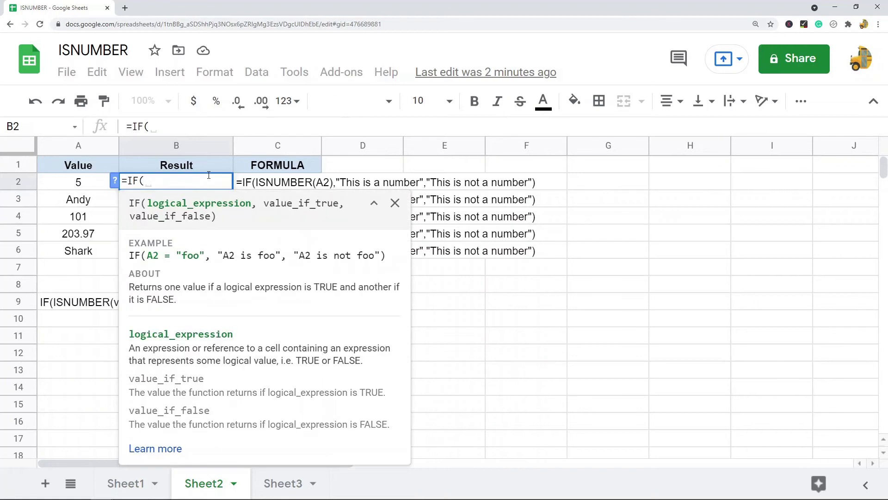
pyautogui.write('isnumb')
pyautogui.press('Tab')
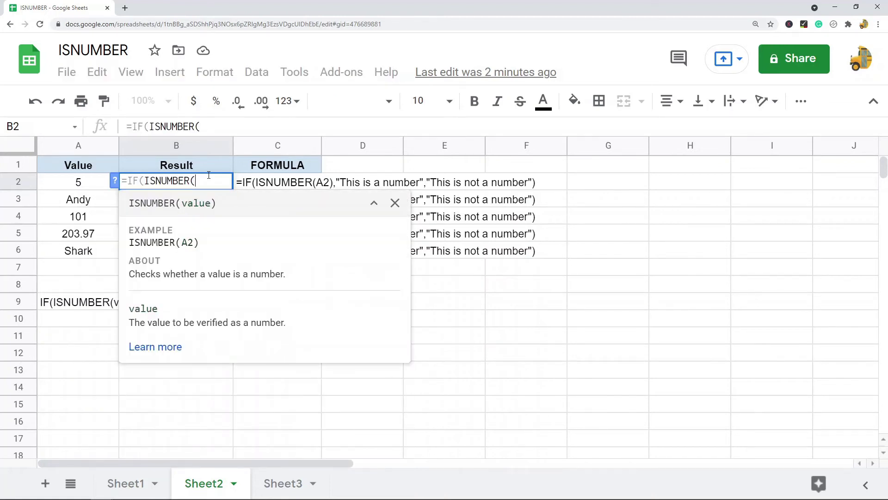
pyautogui.click(78, 185)
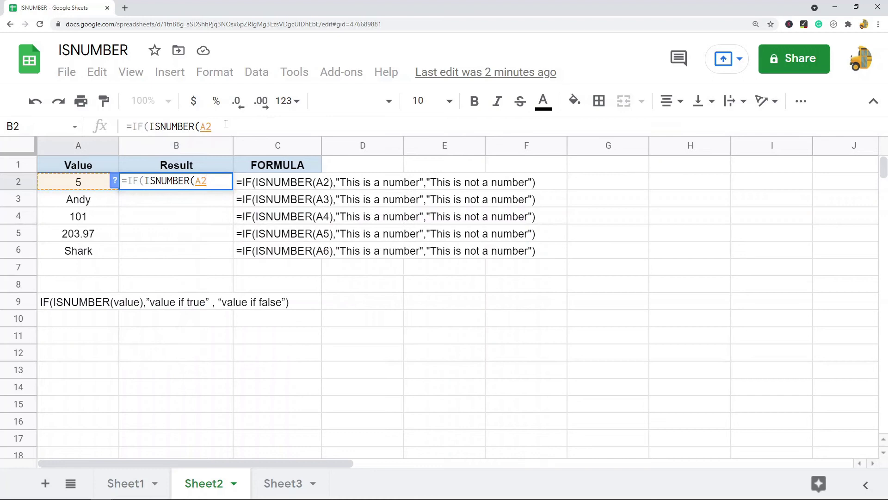
pyautogui.write('0,')
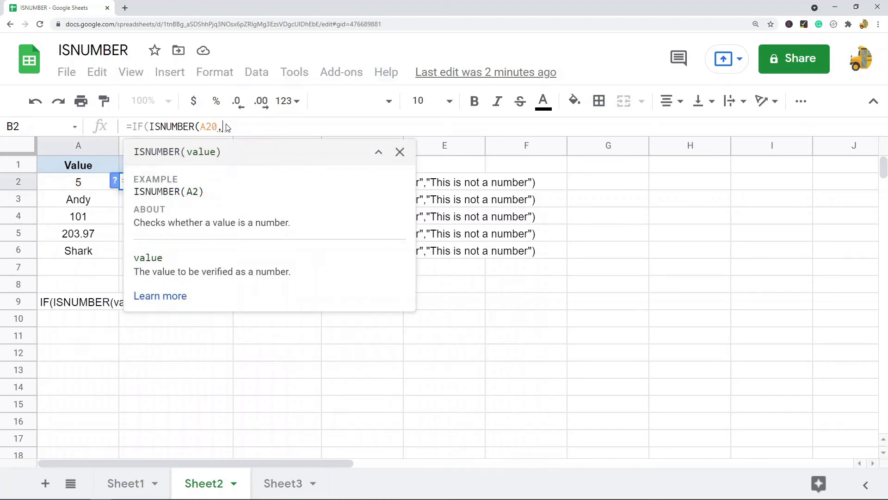
pyautogui.write('"This is')
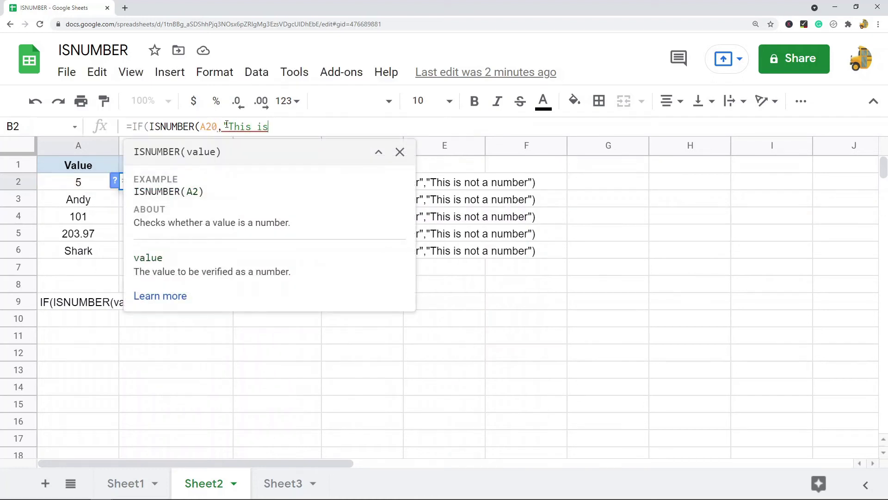
pyautogui.write(' a number",')
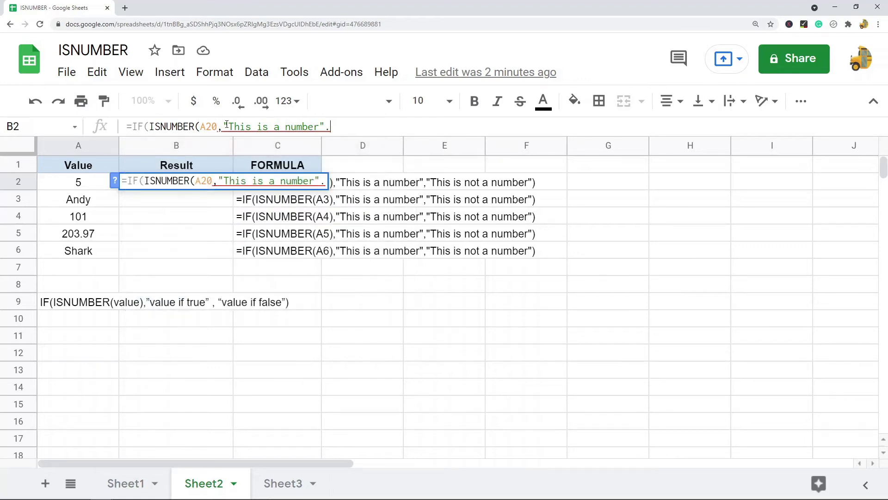
pyautogui.write('"Thi')
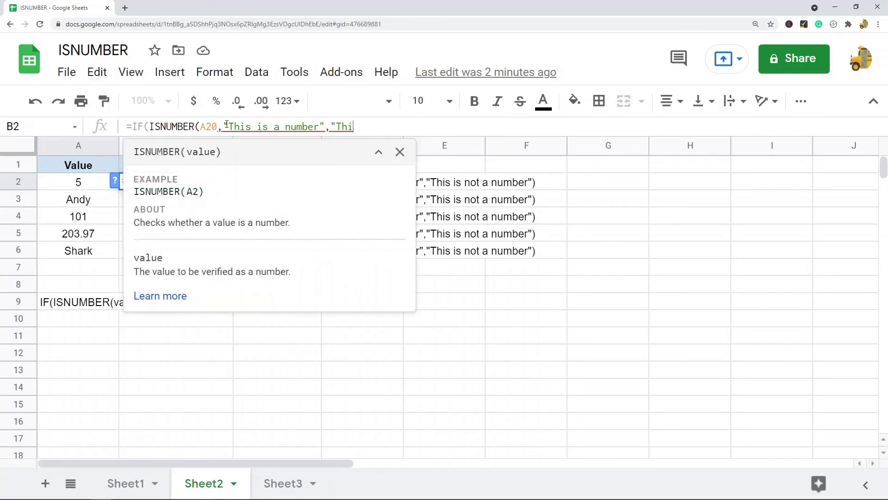
pyautogui.write('s is not a number')
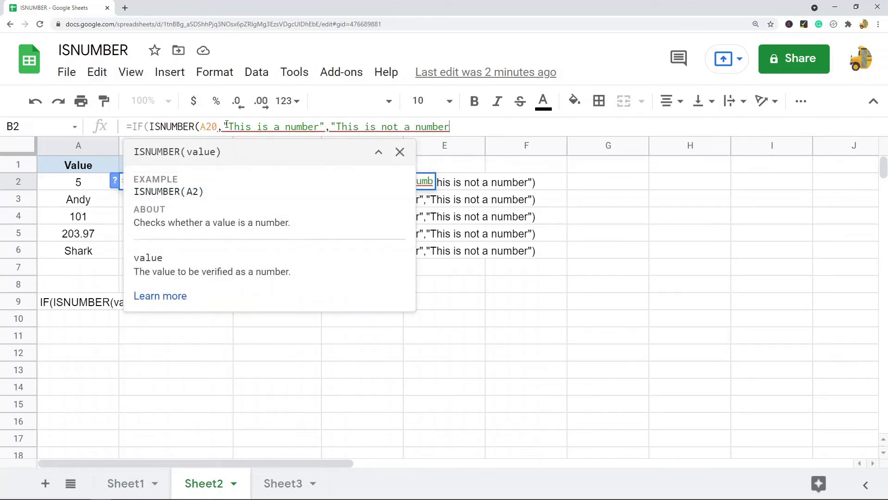
pyautogui.write('")')
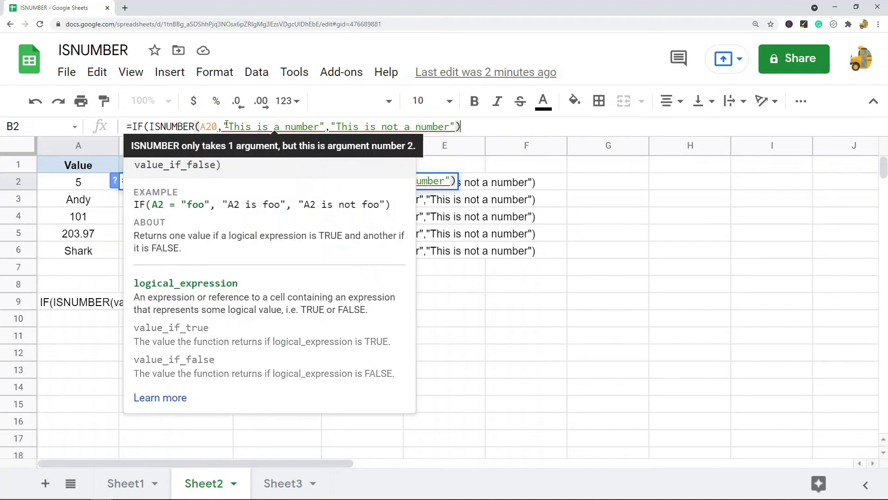
# - Enter the B2 formula, adding a closing parenthesis and dismissing the parentheses error
pyautogui.press('Return')
pyautogui.click(209, 185)
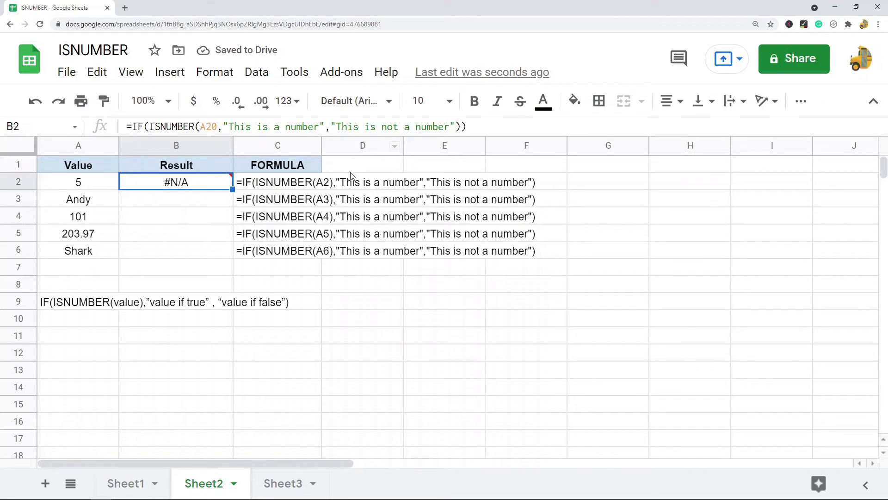
pyautogui.click(203, 127)
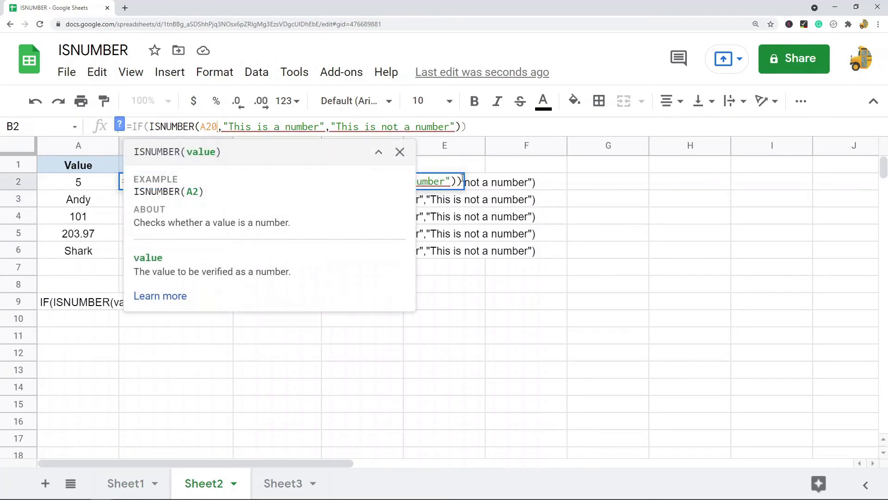
pyautogui.write(')')
pyautogui.press('Return')
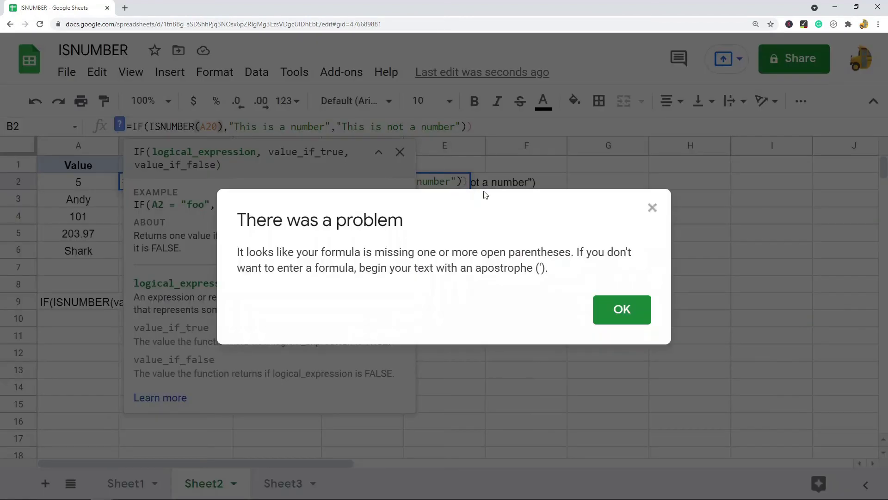
pyautogui.click(622, 309)
pyautogui.click(486, 127)
pyautogui.press('Return')
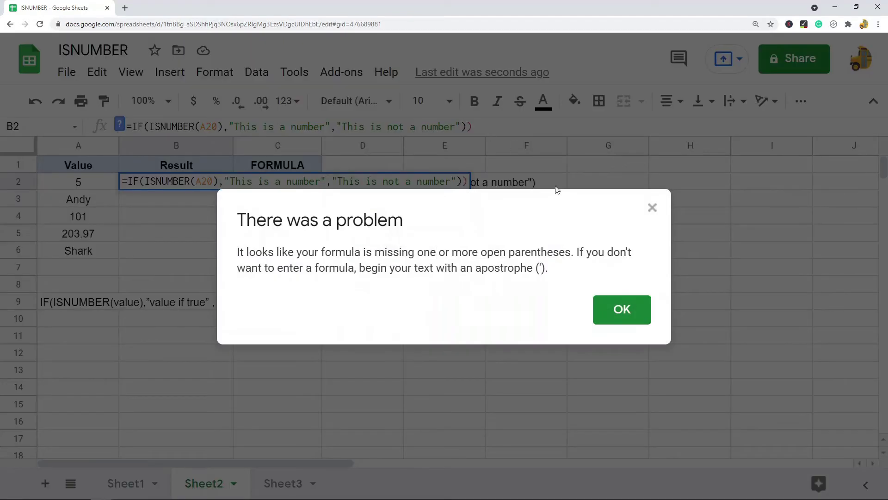
pyautogui.press('Return')
pyautogui.press('Return')
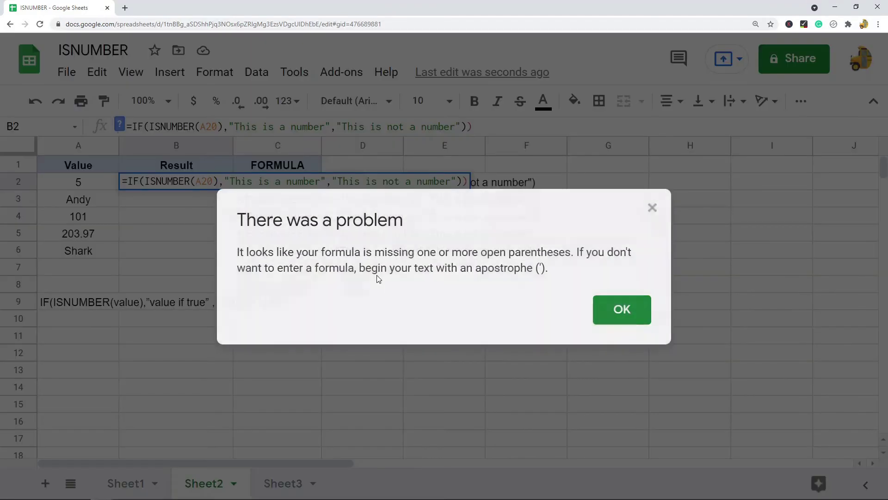
pyautogui.click(648, 213)
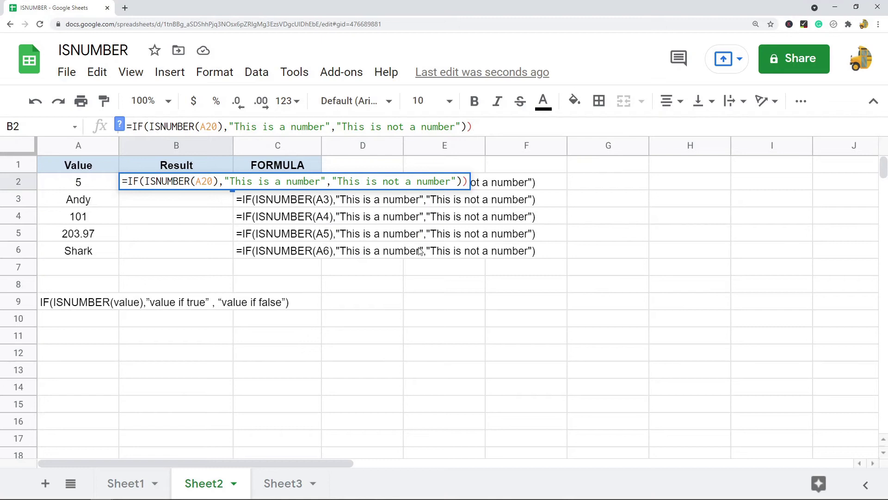
pyautogui.press('Return')
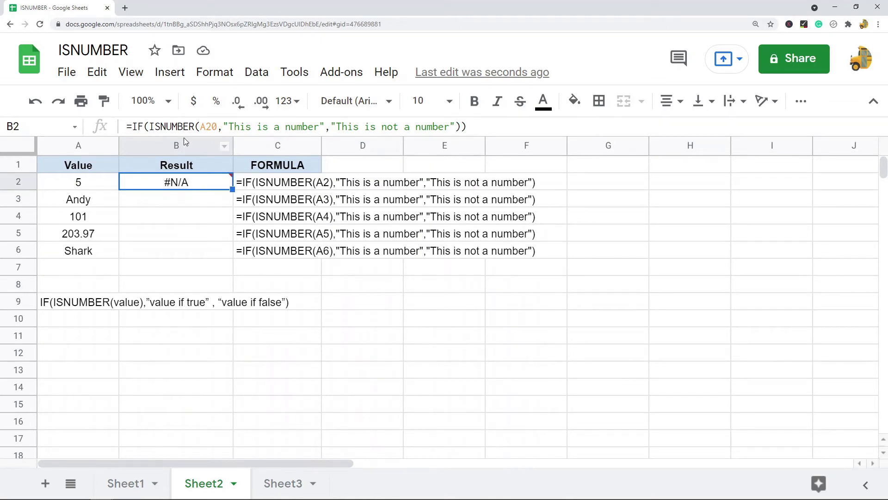
# - Rework the closing brackets after A20 in B2's formula and commit it
pyautogui.click(218, 127)
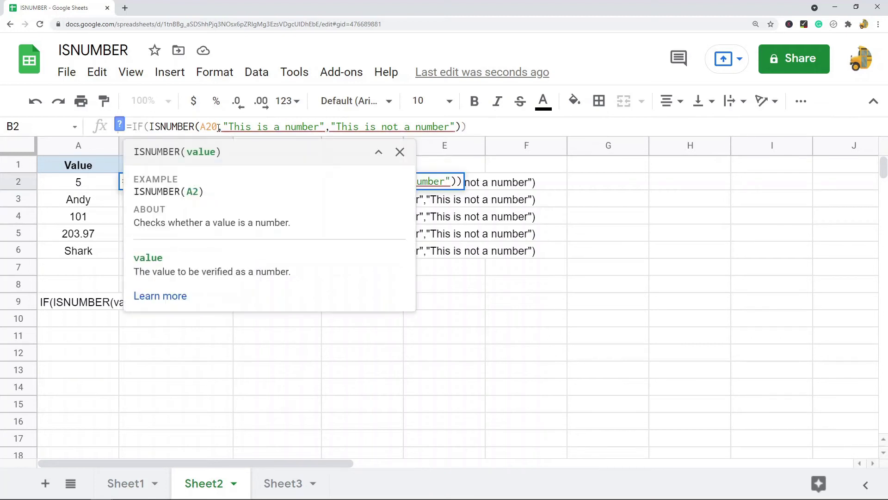
pyautogui.click(221, 128)
pyautogui.write(')')
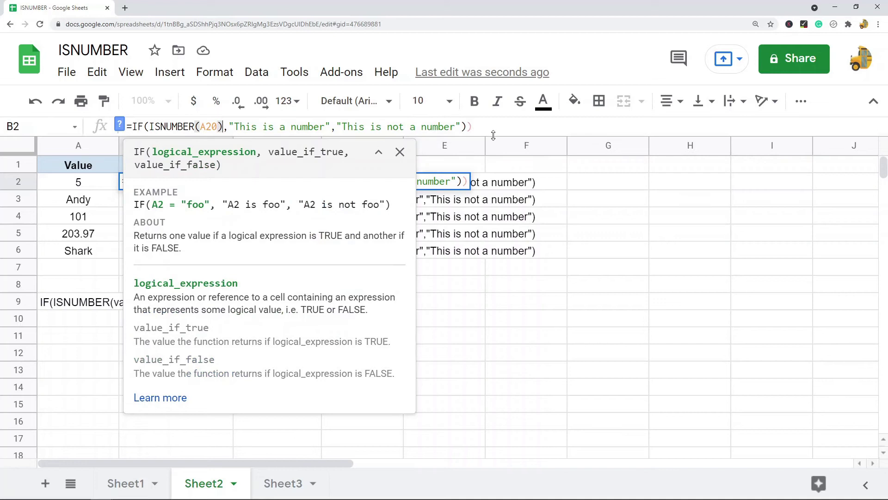
pyautogui.press('BackSpace')
pyautogui.press('Return')
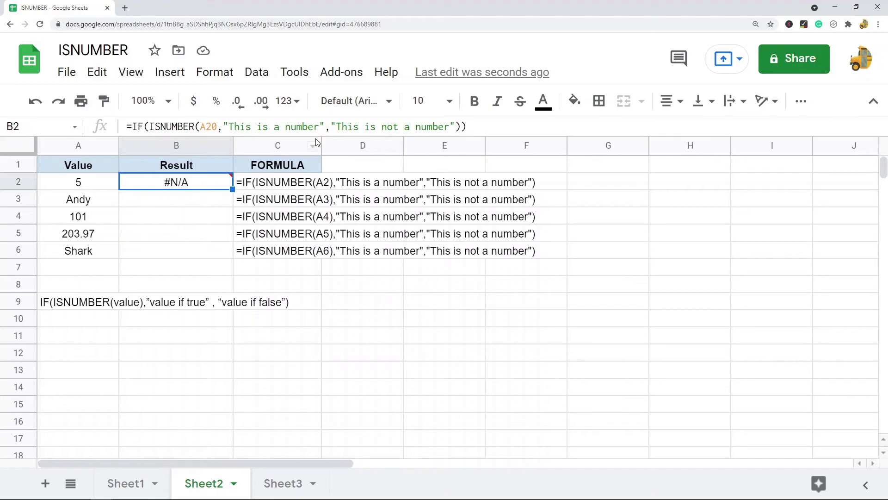
pyautogui.click(220, 127)
pyautogui.write(')')
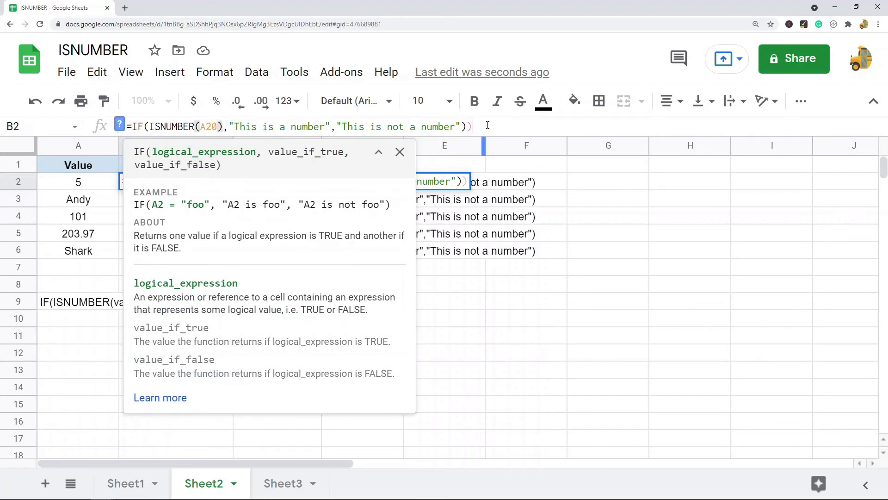
pyautogui.press('Return')
# - Copy B2's formula into B3:B6
pyautogui.click(209, 183)
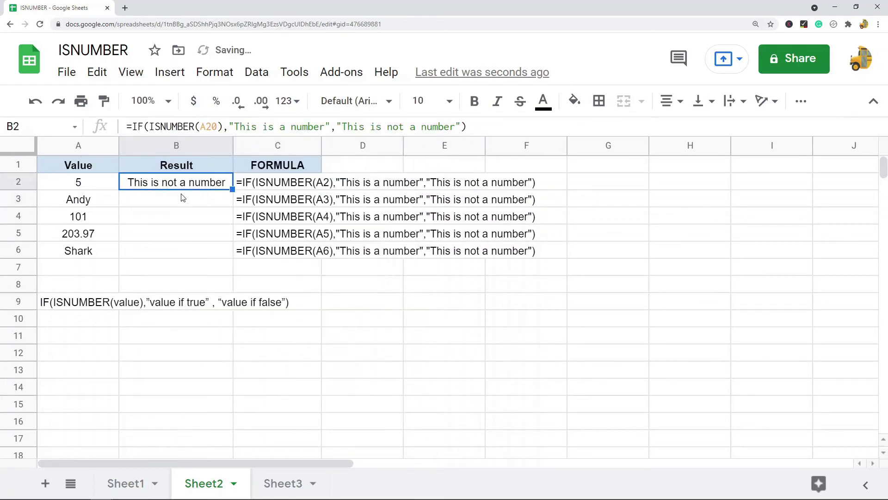
pyautogui.hotkey('ctrl', 'c')
pyautogui.moveTo(183, 198); pyautogui.dragTo(199, 254)
pyautogui.hotkey('ctrl', 'v')
pyautogui.click(445, 303)
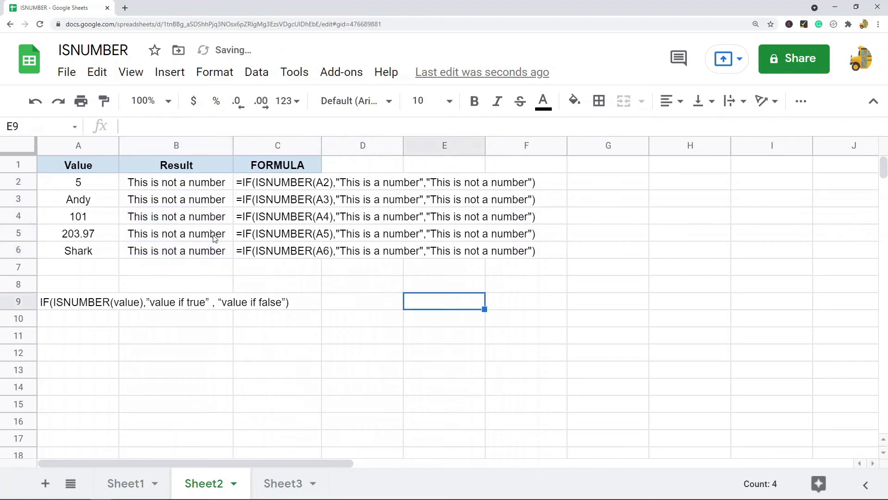
# - Change the reference A20 to A2 in B2's formula, then copy B2 for B3:B6
pyautogui.click(174, 182)
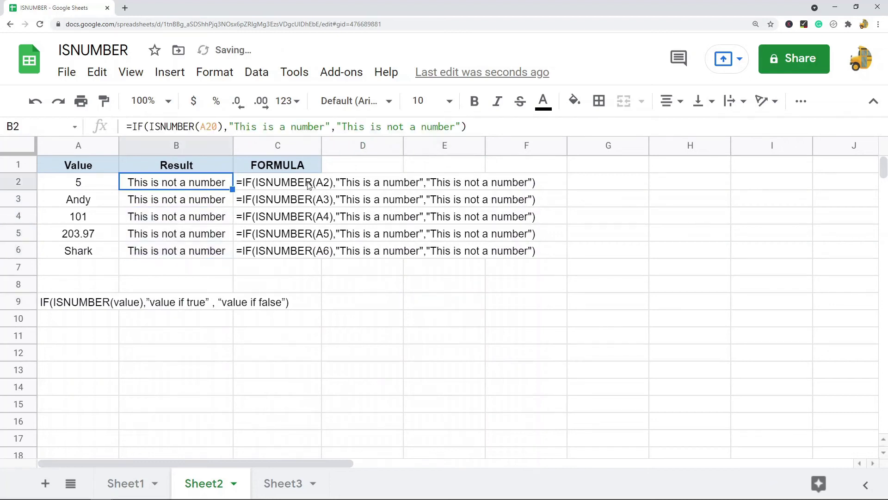
pyautogui.click(215, 126)
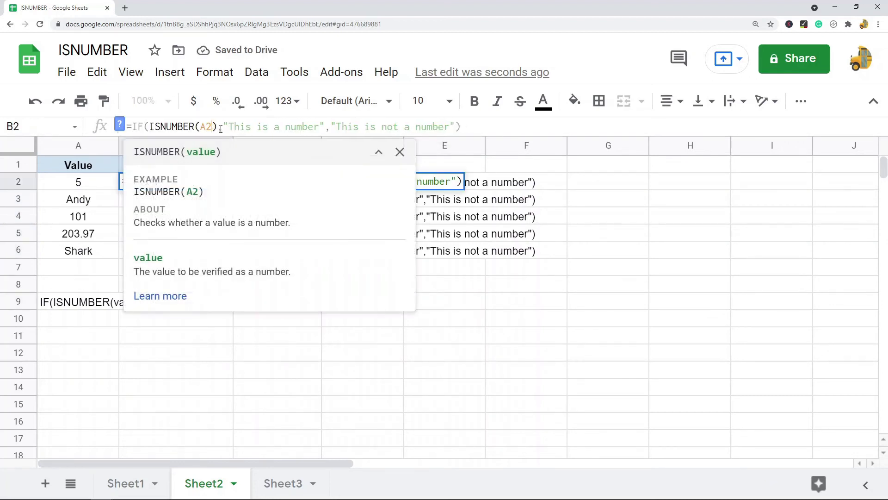
pyautogui.press('Return')
pyautogui.click(178, 182)
pyautogui.hotkey('ctrl', 'c')
pyautogui.moveTo(178, 199); pyautogui.dragTo(181, 257)
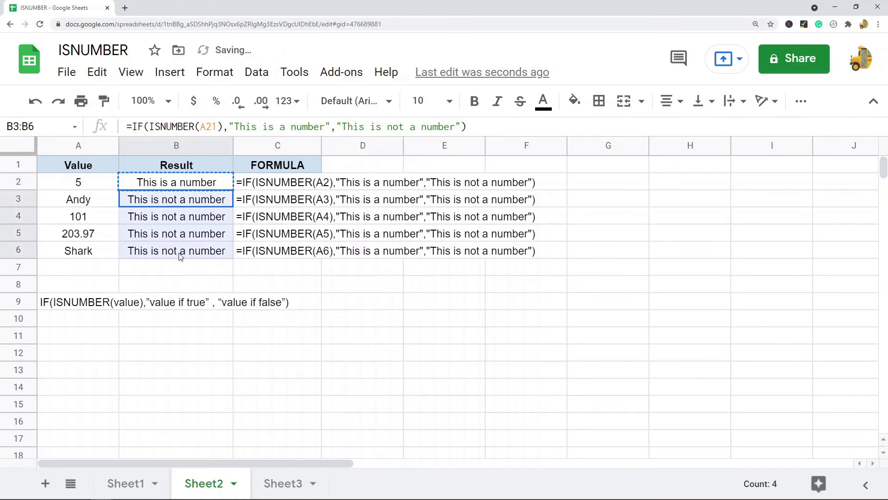
# - Paste B2's formula into B3:B6 and recheck B2's formula
pyautogui.hotkey('ctrl', 'v')
pyautogui.click(451, 272)
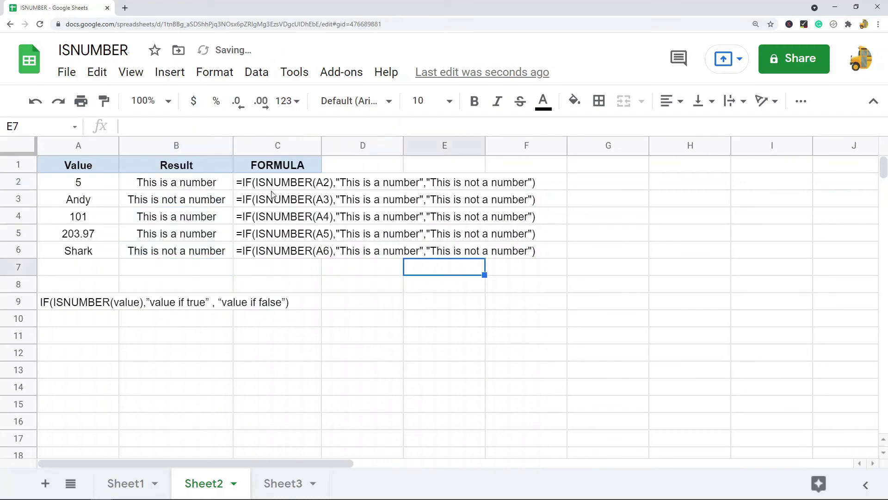
pyautogui.click(192, 185)
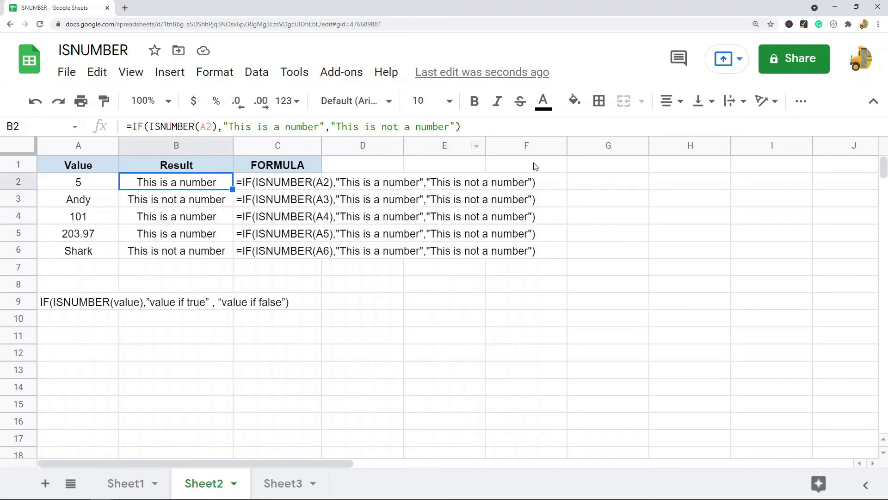
# - Compare values with their labels: 5, Andy, then the numbers 101 and 203.97
pyautogui.click(89, 185)
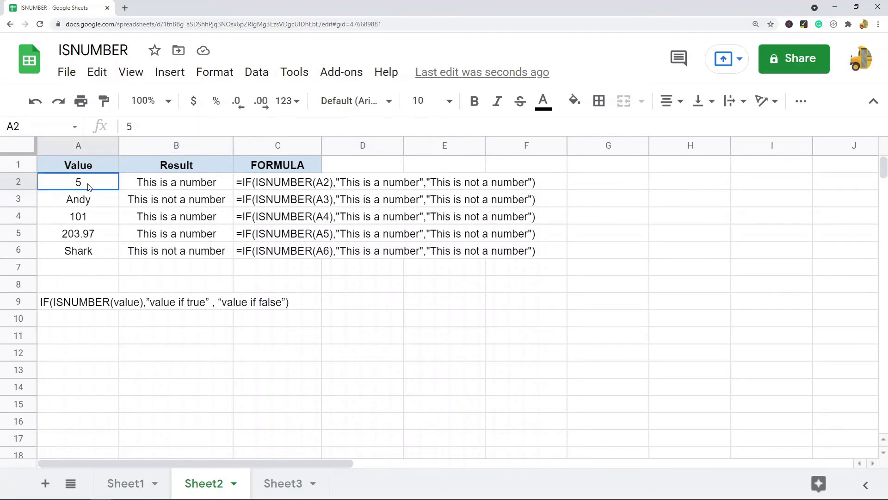
pyautogui.moveTo(89, 186); pyautogui.dragTo(173, 186)
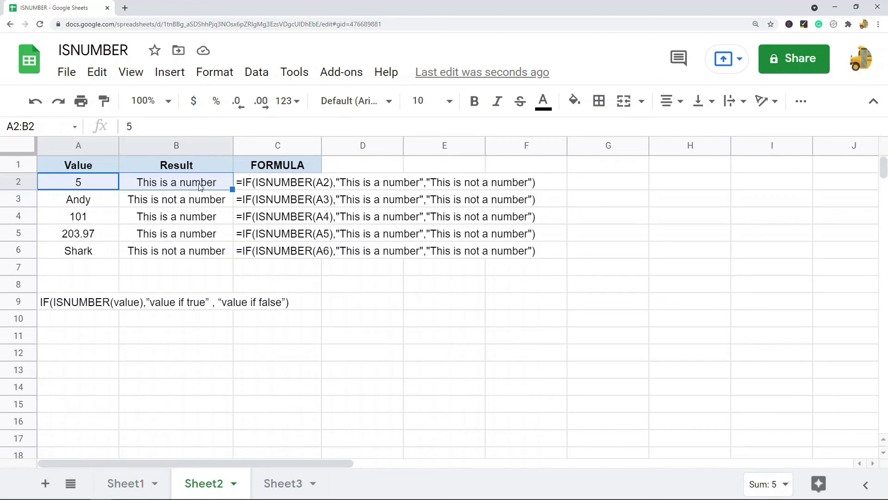
pyautogui.click(94, 205)
pyautogui.moveTo(94, 206); pyautogui.dragTo(231, 204)
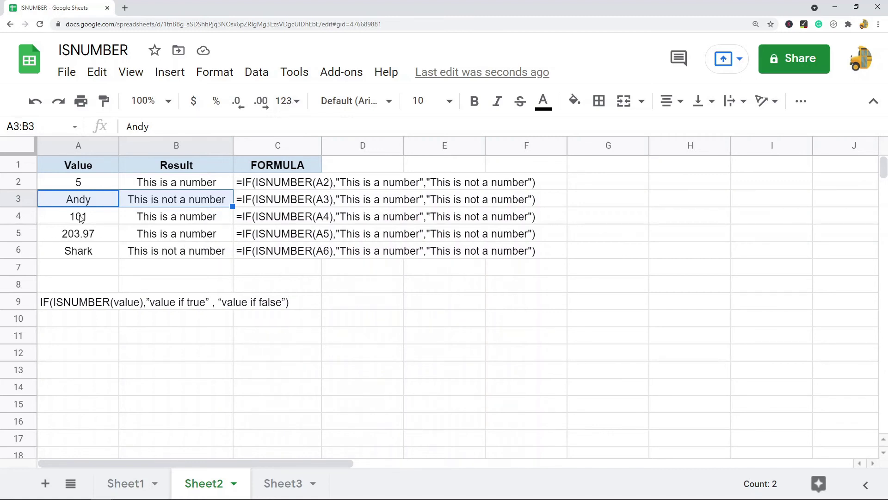
pyautogui.click(94, 181)
pyautogui.moveTo(83, 220); pyautogui.dragTo(98, 237)
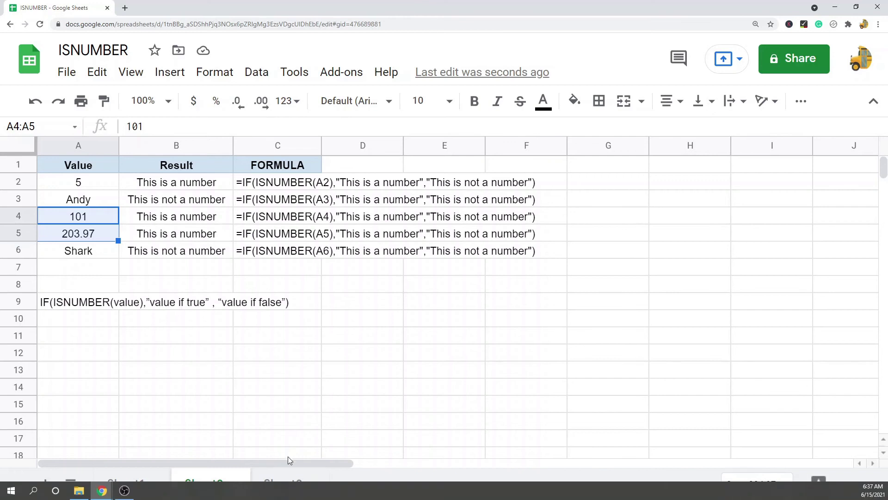
# - On Sheet3, select the values in A2:A6 and open the Format menu
pyautogui.click(283, 482)
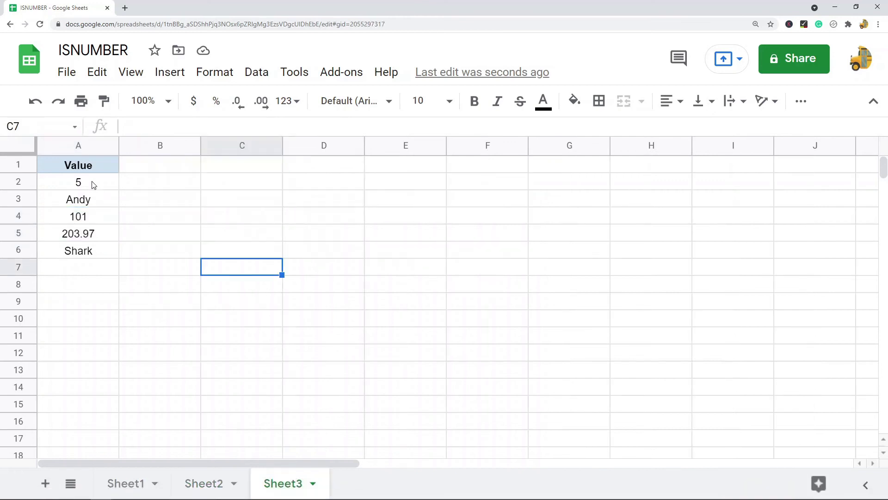
pyautogui.moveTo(94, 184); pyautogui.dragTo(88, 250)
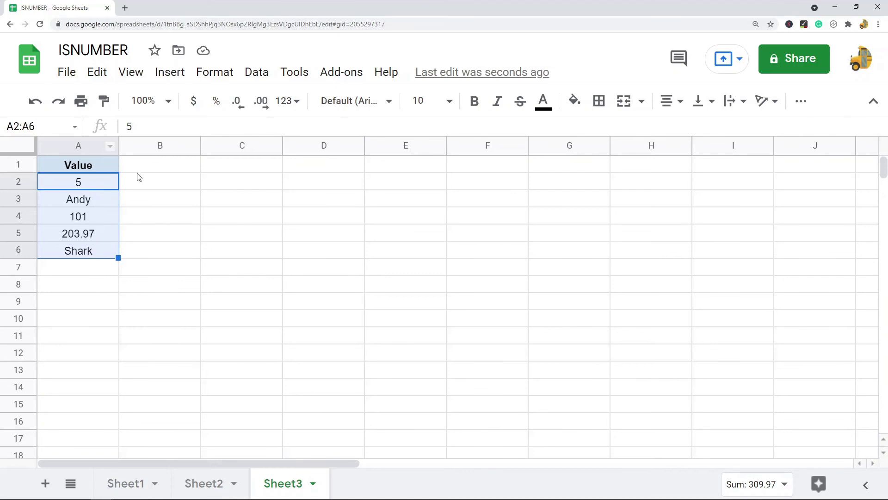
pyautogui.click(208, 75)
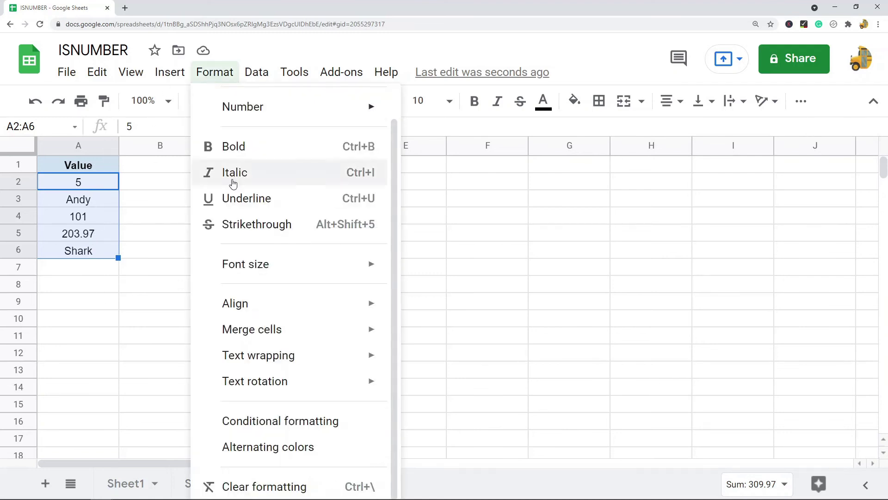
# - Add a conditional rule for A2:A6 using the custom formula =ISNUMBER(A2)
pyautogui.click(285, 428)
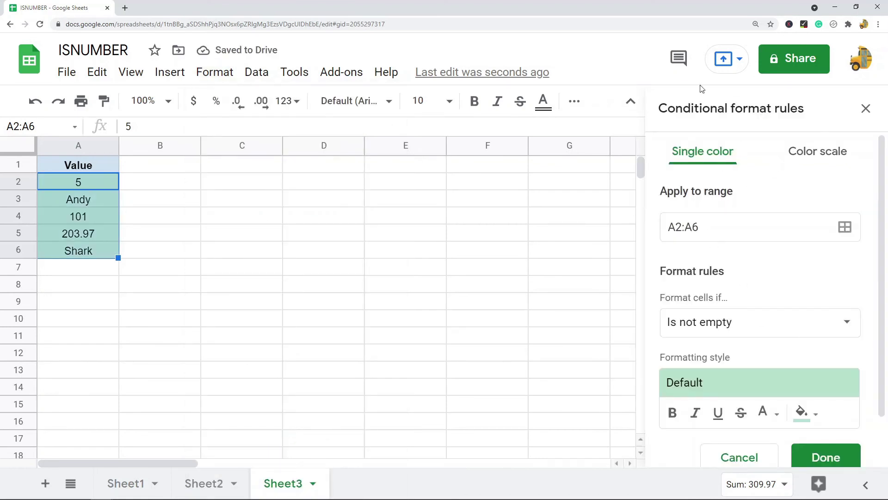
pyautogui.scroll(-1, 778, 231)
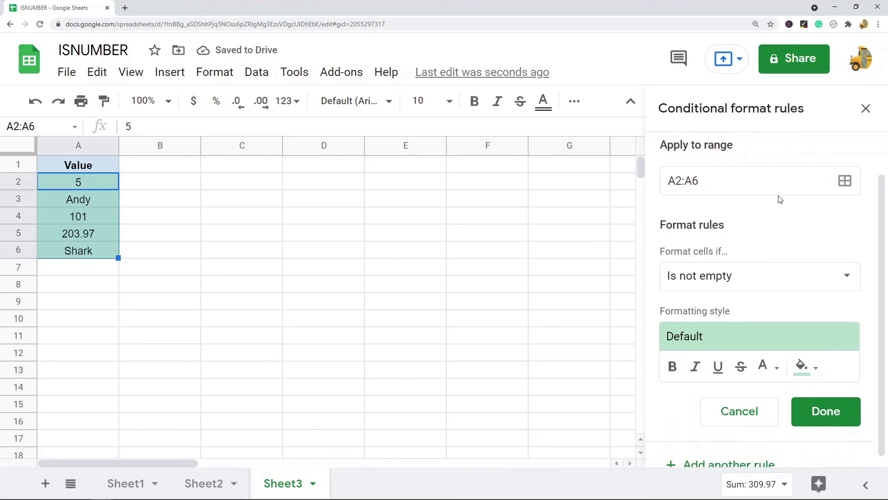
pyautogui.click(728, 277)
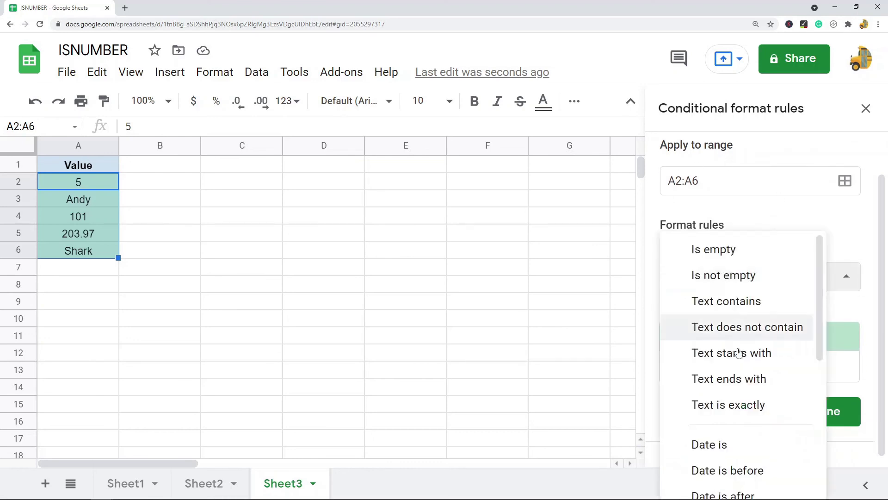
pyautogui.scroll(-5, 729, 398)
pyautogui.click(740, 481)
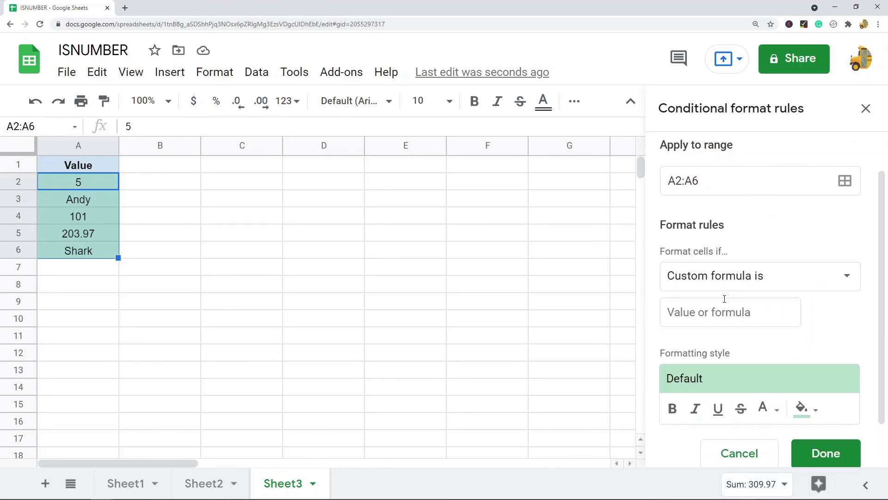
pyautogui.click(717, 313)
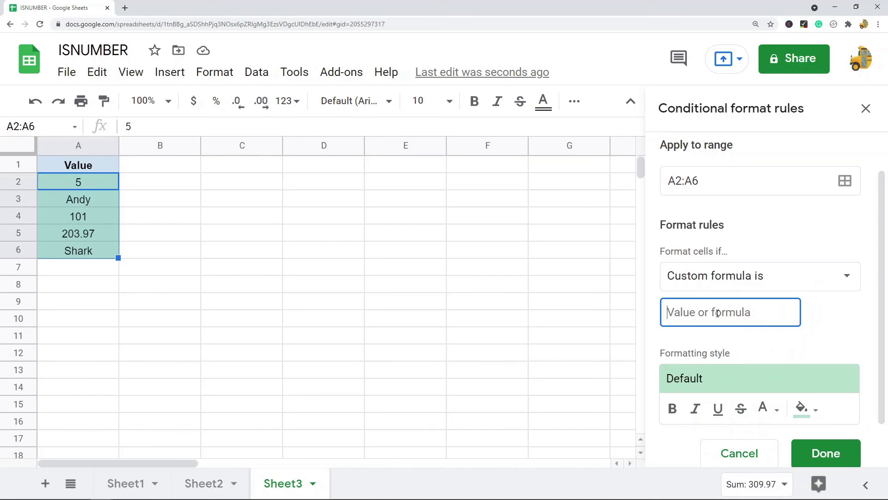
pyautogui.write('+')
pyautogui.write('ISNUMBER')
pyautogui.write('(A2')
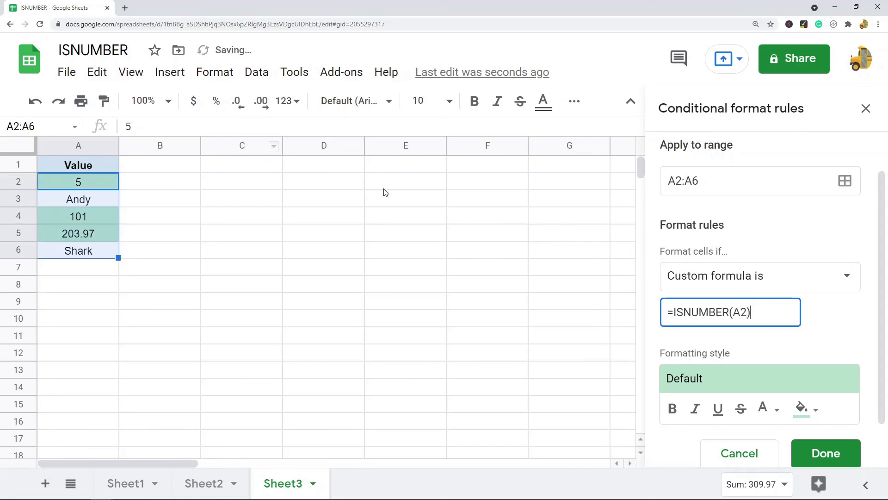
# - Give the rule a light pink fill and save it
pyautogui.scroll(-1, 820, 371)
pyautogui.click(815, 362)
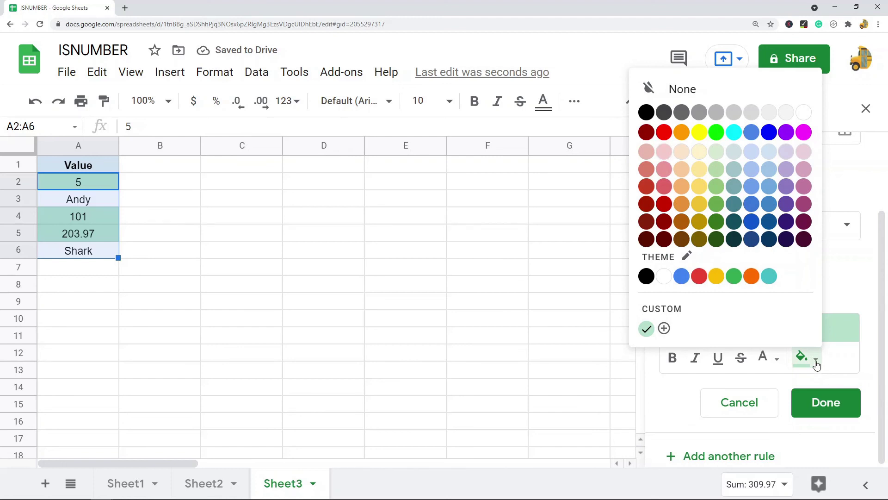
pyautogui.click(735, 360)
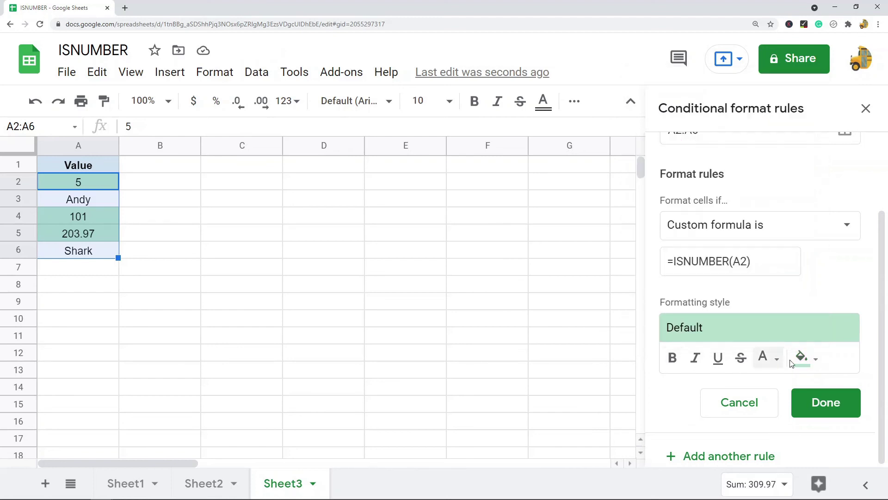
pyautogui.click(813, 359)
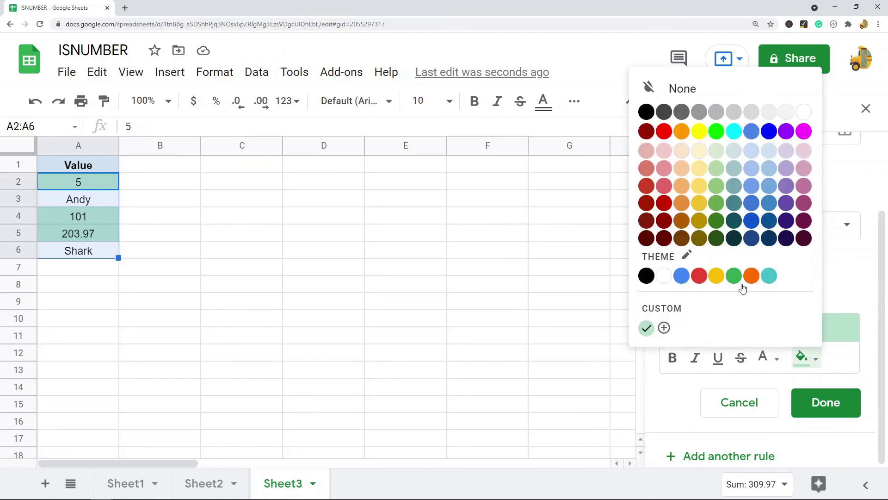
pyautogui.click(664, 154)
pyautogui.click(834, 406)
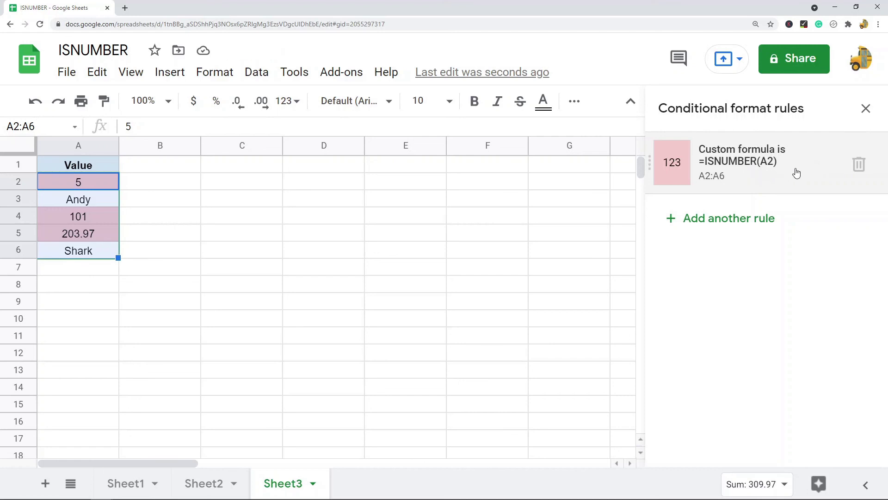
pyautogui.click(160, 238)
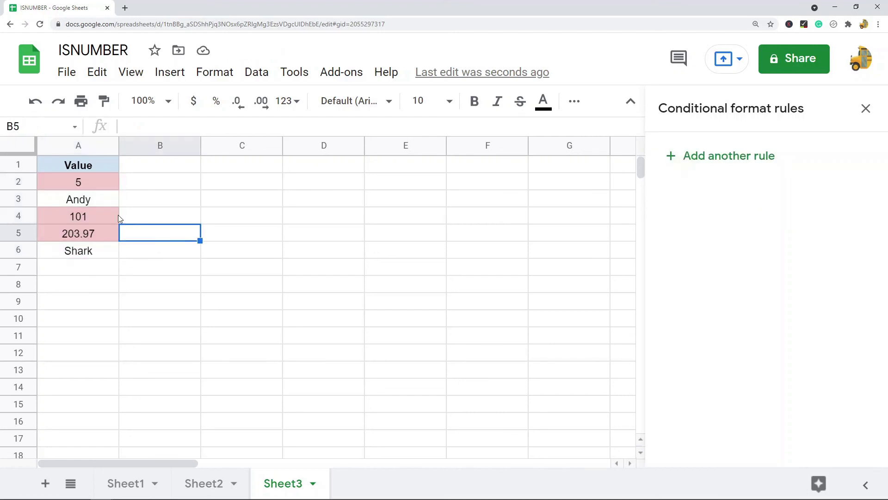
pyautogui.moveTo(93, 182); pyautogui.dragTo(95, 251)
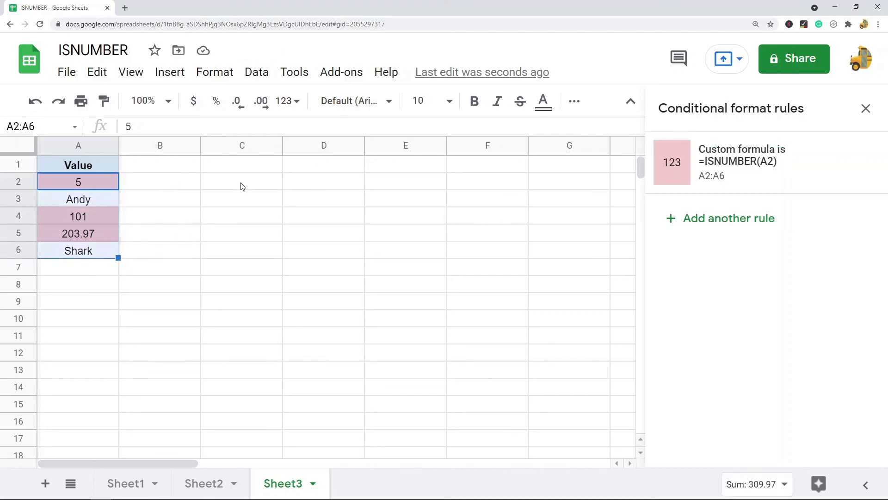